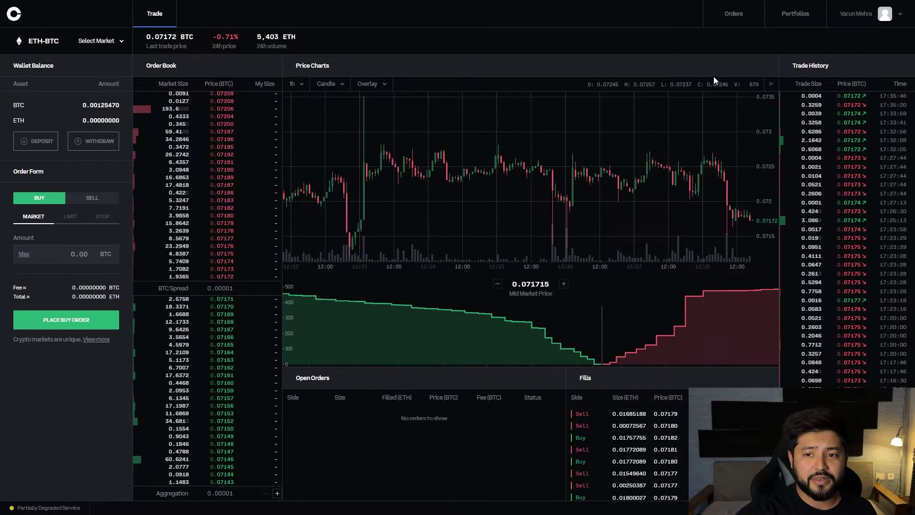
# Open API settings from the account menu and add a new key named 'CoinbasePro Taxes 2023'.
pyautogui.click(855, 18)
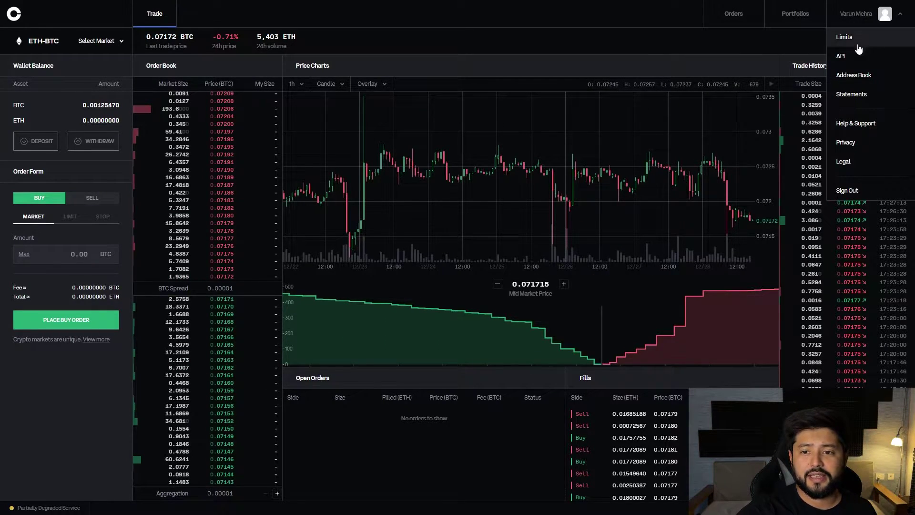
pyautogui.click(842, 58)
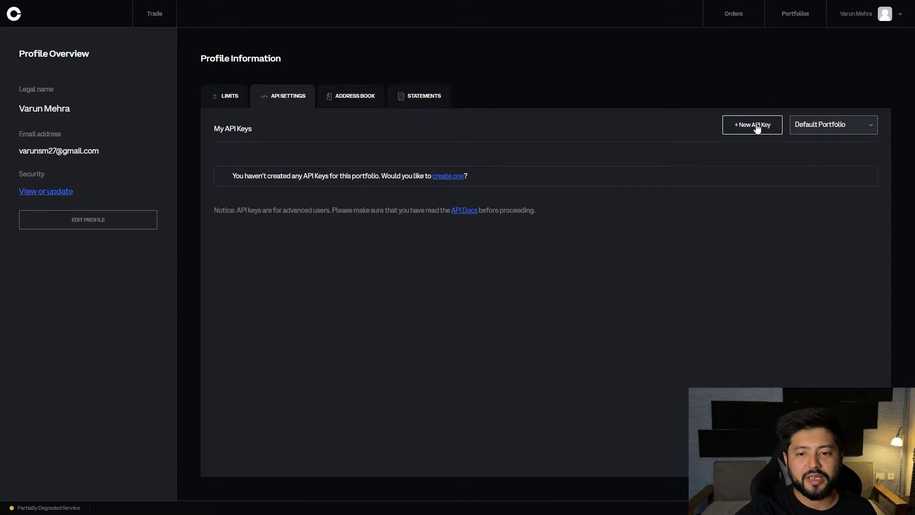
pyautogui.click(754, 125)
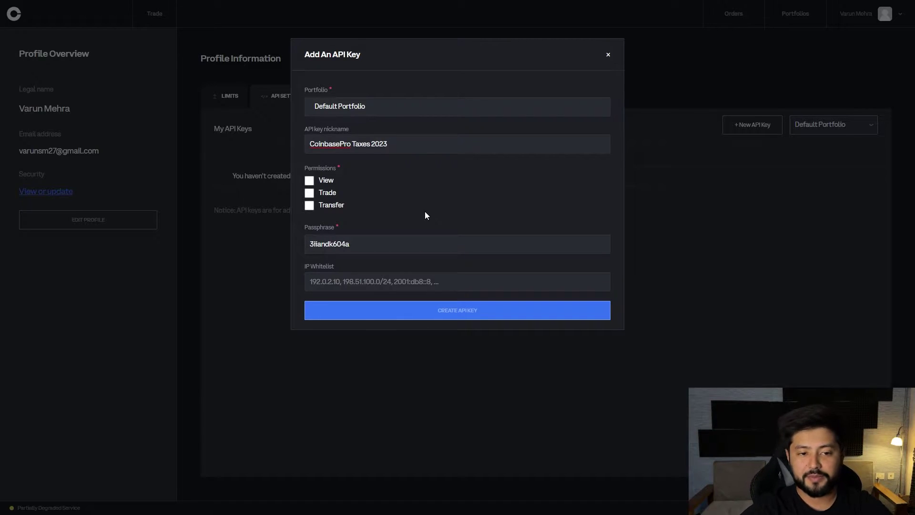
# Give the new key View-only permission, replace its passphrase, and submit it.
pyautogui.click(310, 180)
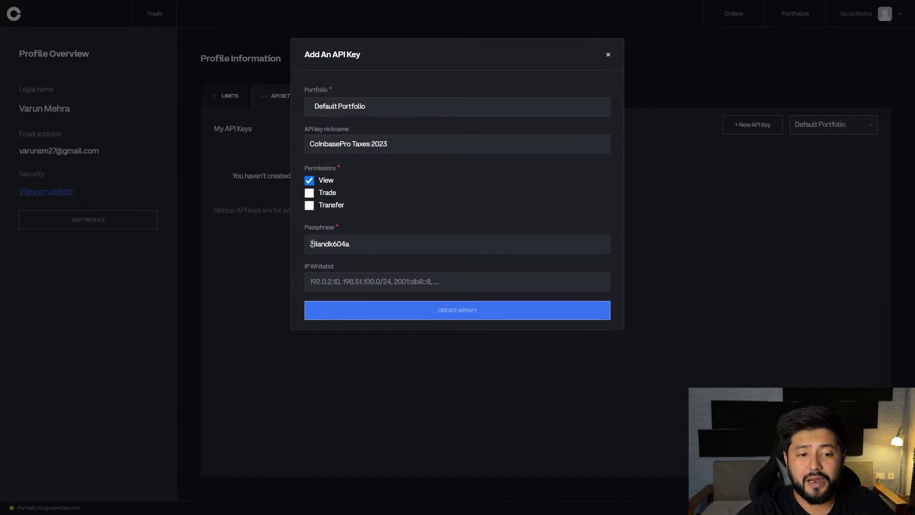
pyautogui.moveTo(310, 243); pyautogui.dragTo(370, 245)
pyautogui.click(374, 247)
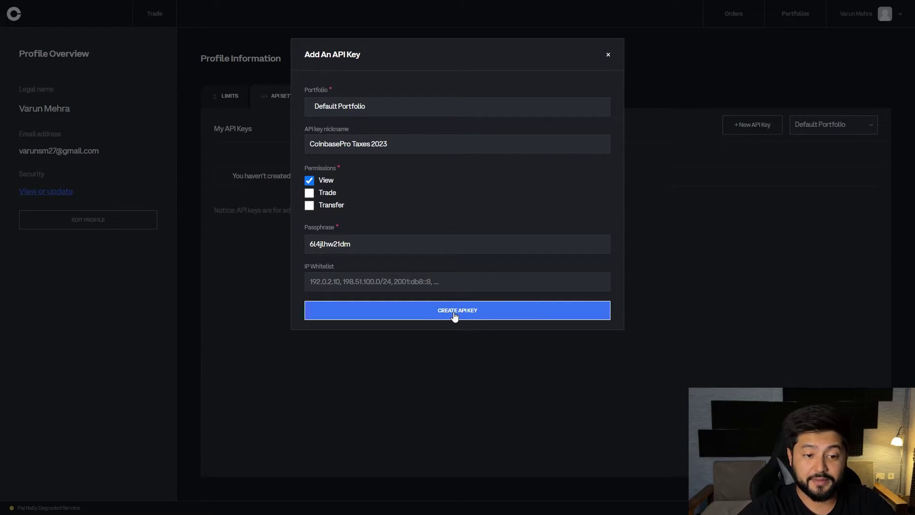
pyautogui.click(455, 310)
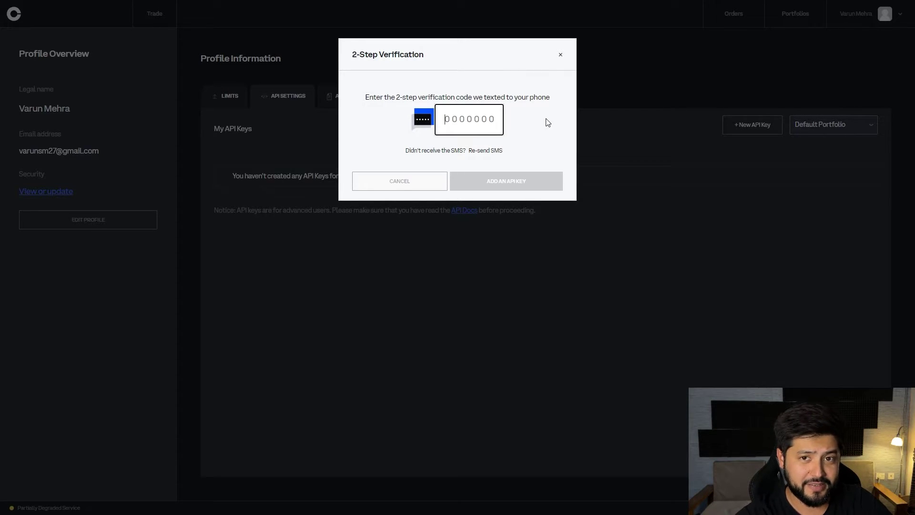
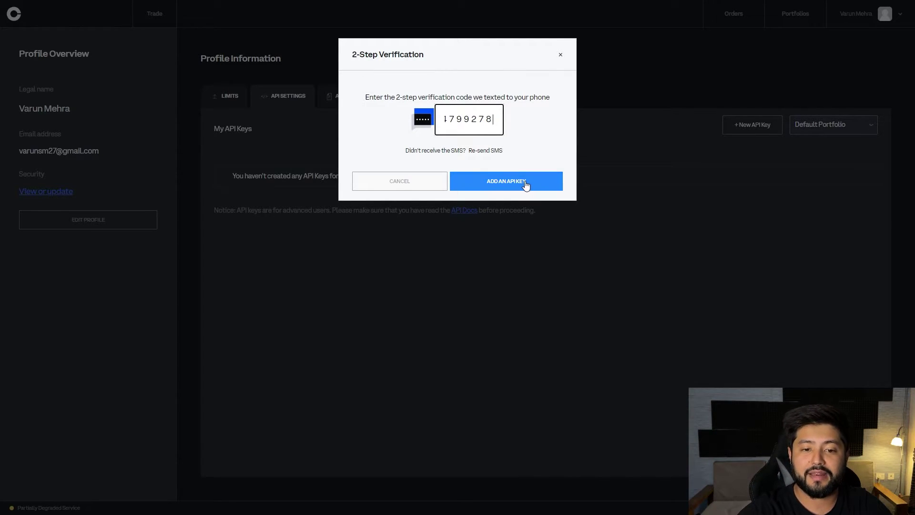
# Confirm the SMS code to add the key, then dismiss the API secret notice.
pyautogui.click(526, 184)
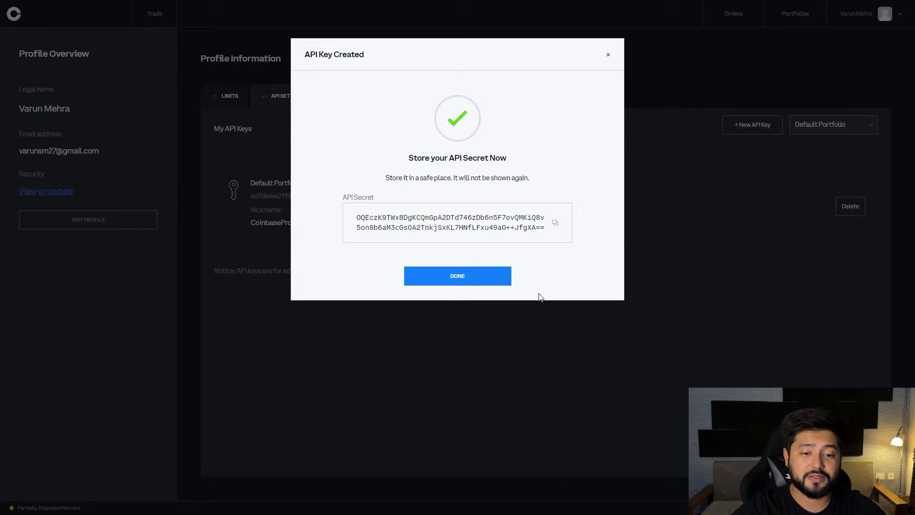
pyautogui.click(493, 281)
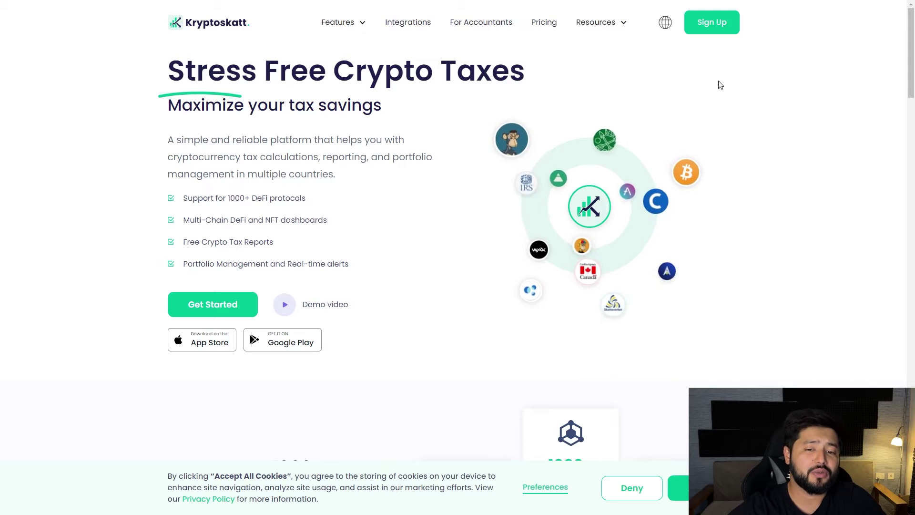
# Start using Kryptoskatt and choose Coinbase Pro from the Wallets/Exchanges search.
pyautogui.click(211, 309)
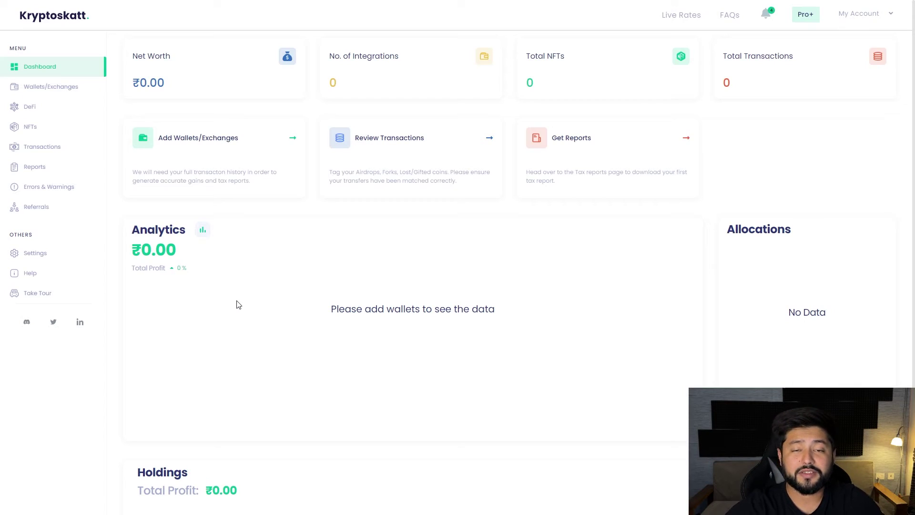
pyautogui.click(39, 89)
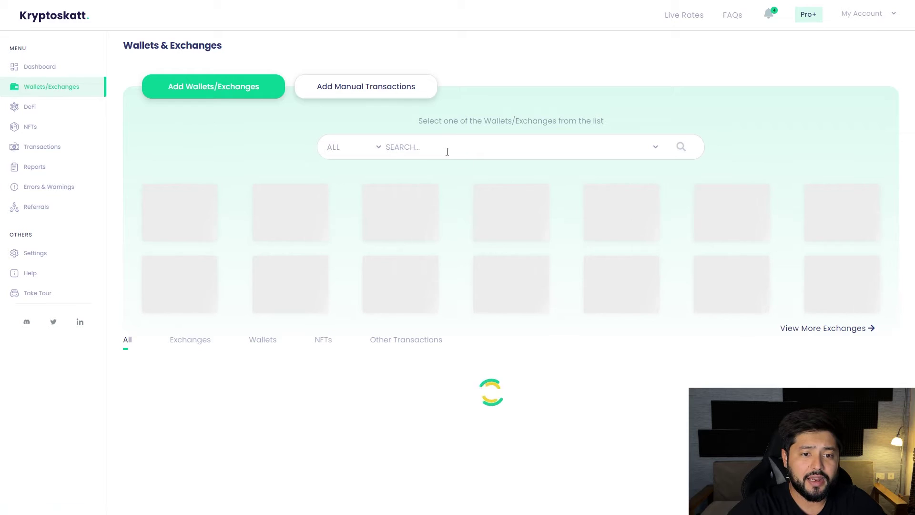
pyautogui.click(418, 146)
pyautogui.write('COINBASE')
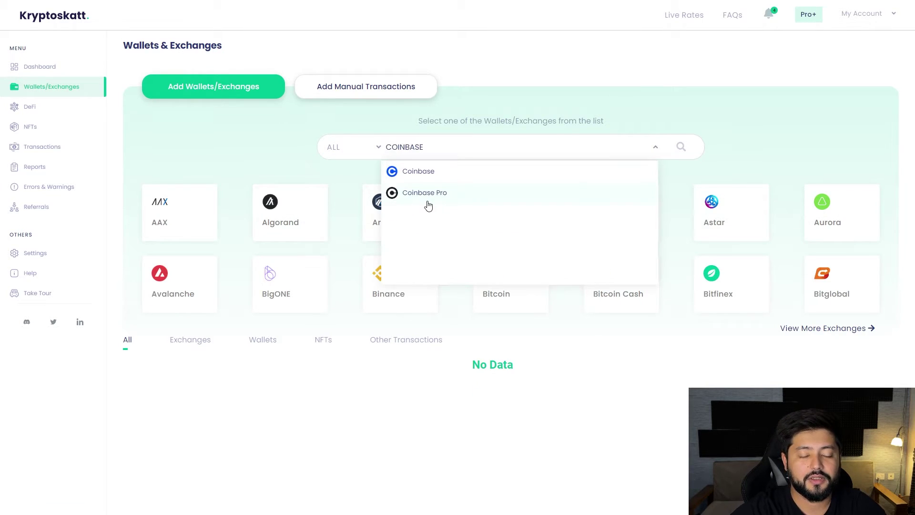
pyautogui.click(426, 192)
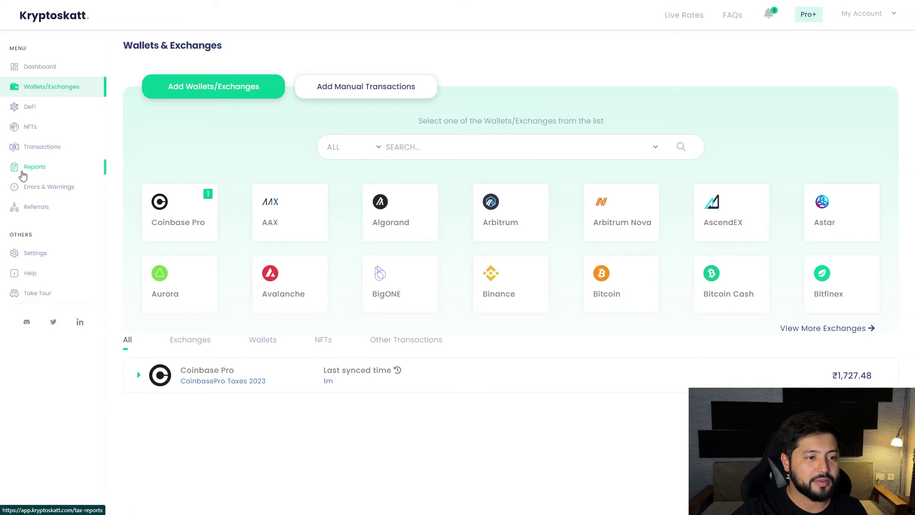
pyautogui.click(35, 167)
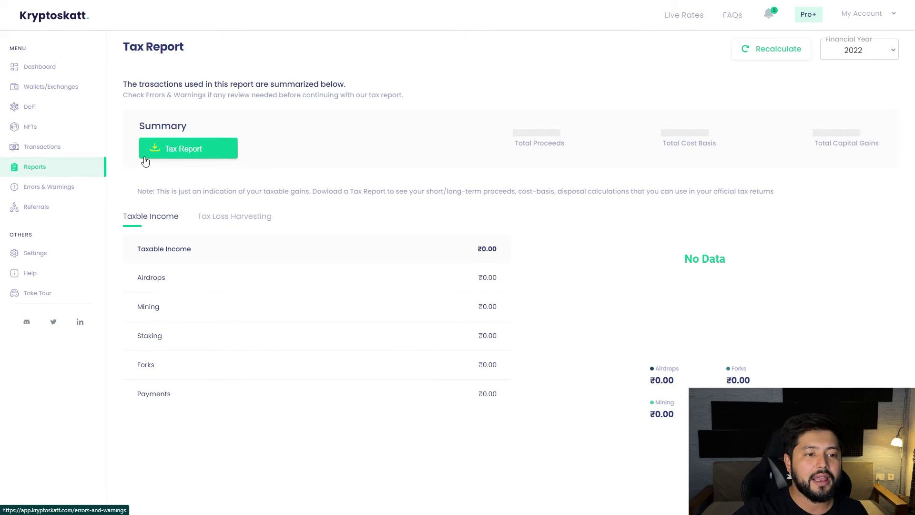